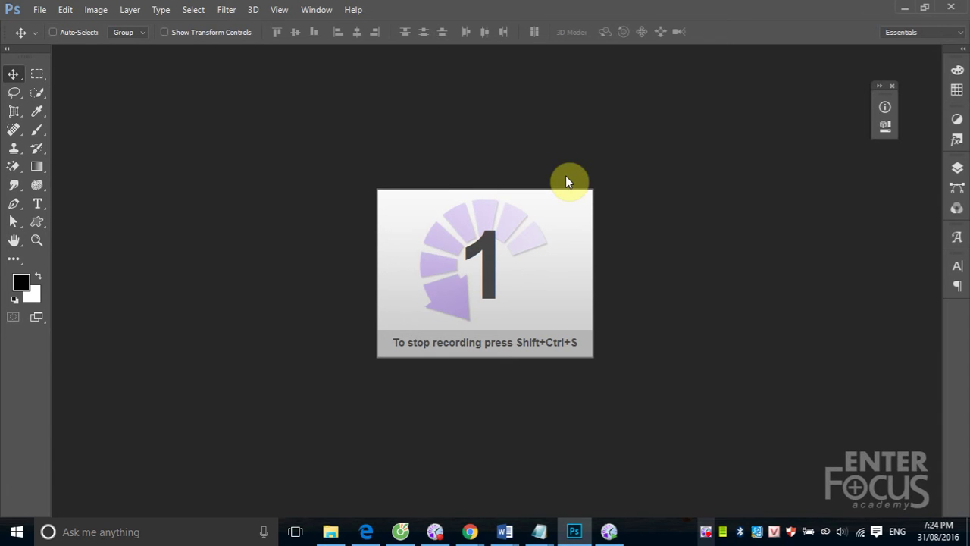
Step: Browse the Open dialog to the Photomerge folder with photo1–photo3.jpg, then dismiss it
{"action": "key", "text": "ctrl+o"}
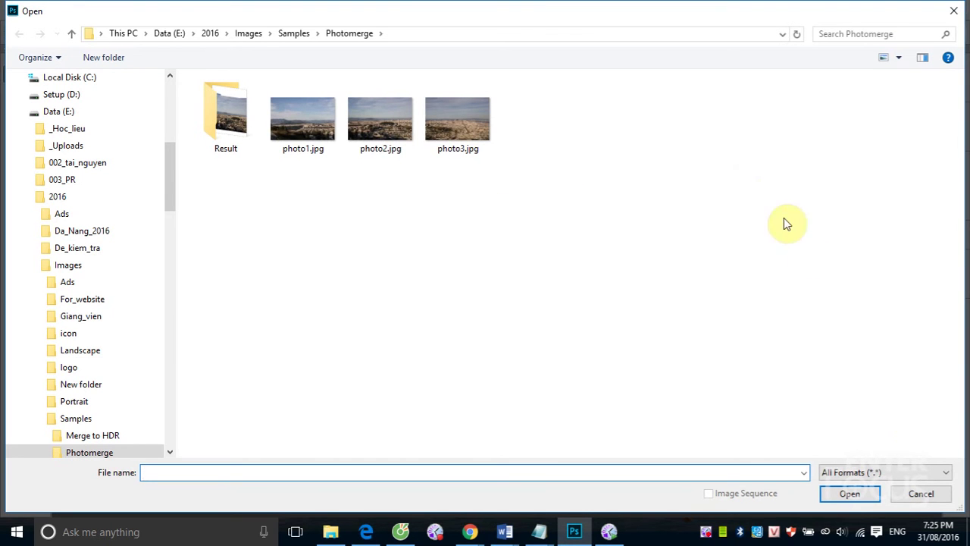
{"action": "left_click", "coordinate": [921, 494]}
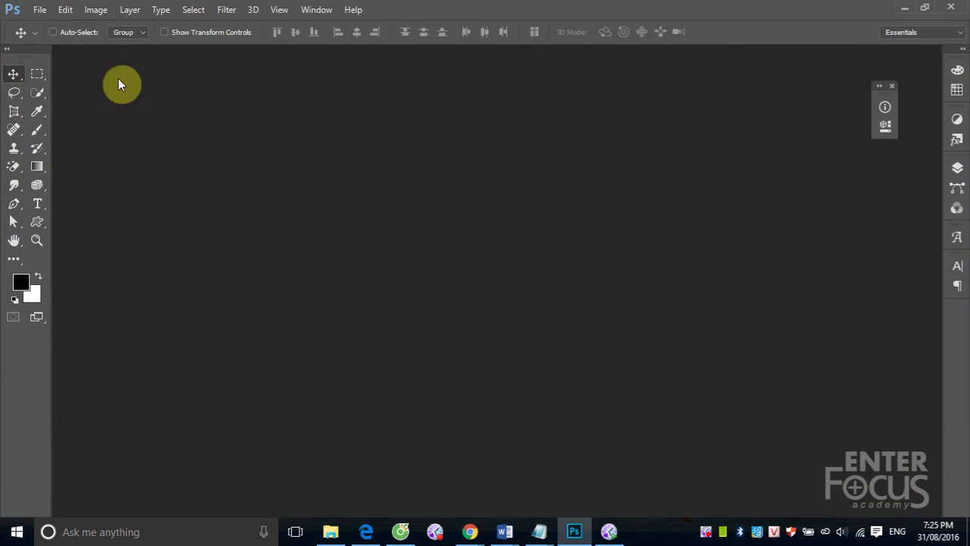
Step: Launch Photomerge from File > Automate
{"action": "left_click", "coordinate": [39, 15]}
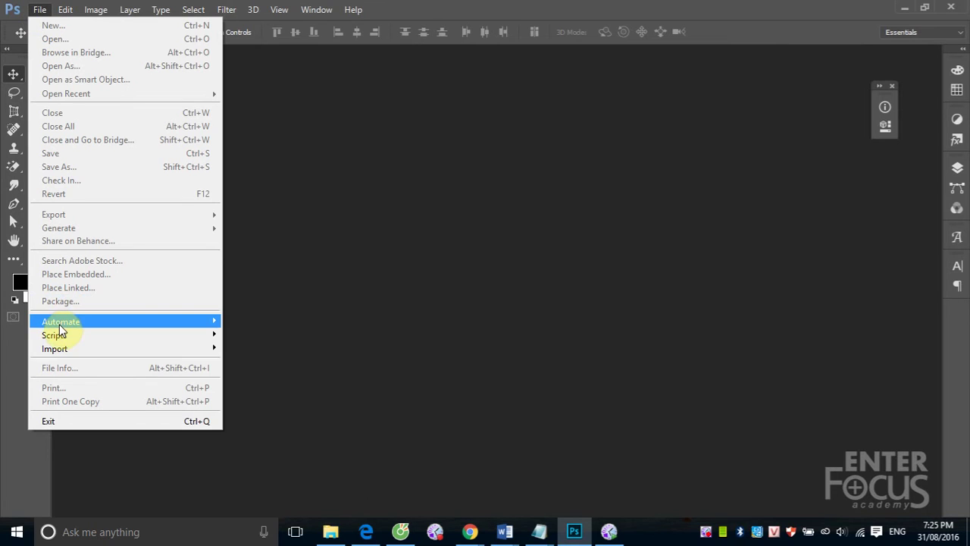
{"action": "mouse_move", "coordinate": [61, 321]}
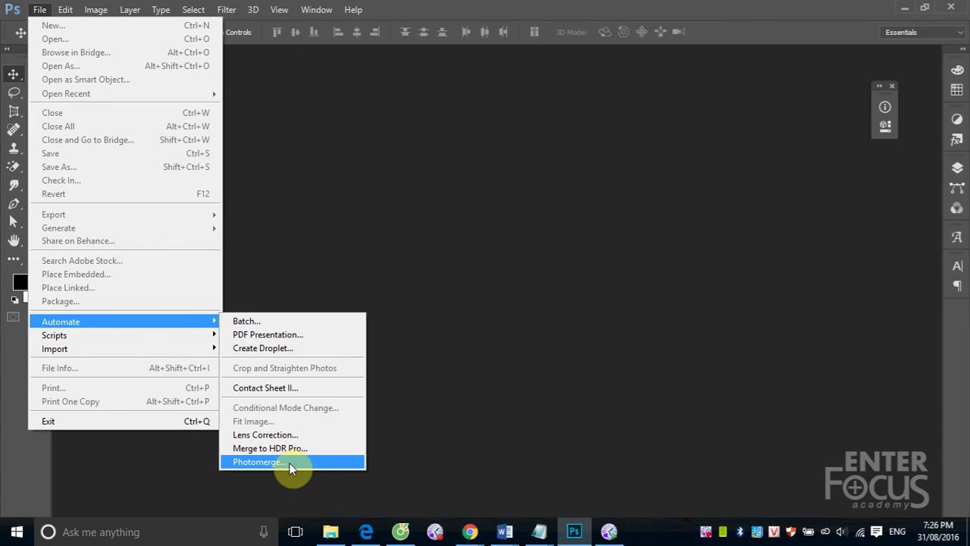
{"action": "left_click", "coordinate": [289, 463]}
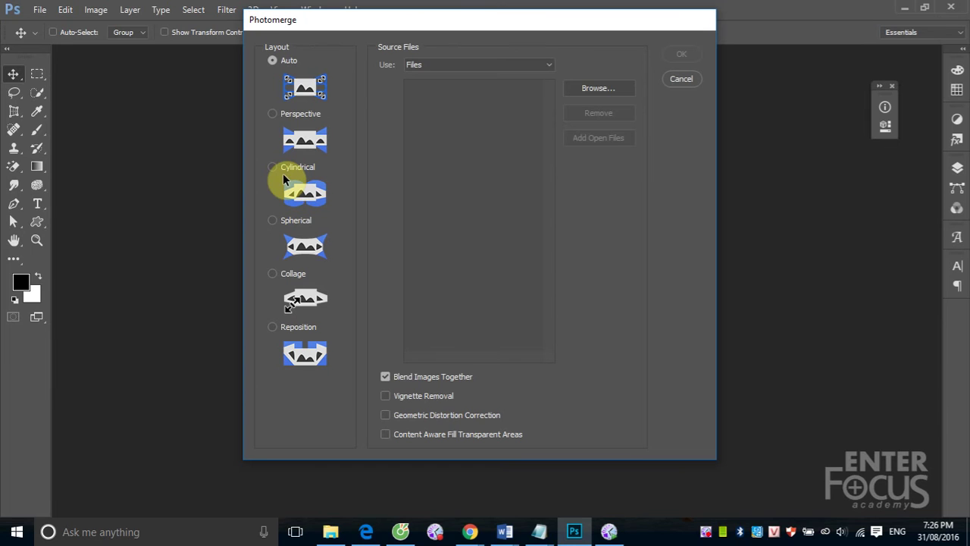
{"action": "left_click", "coordinate": [551, 67]}
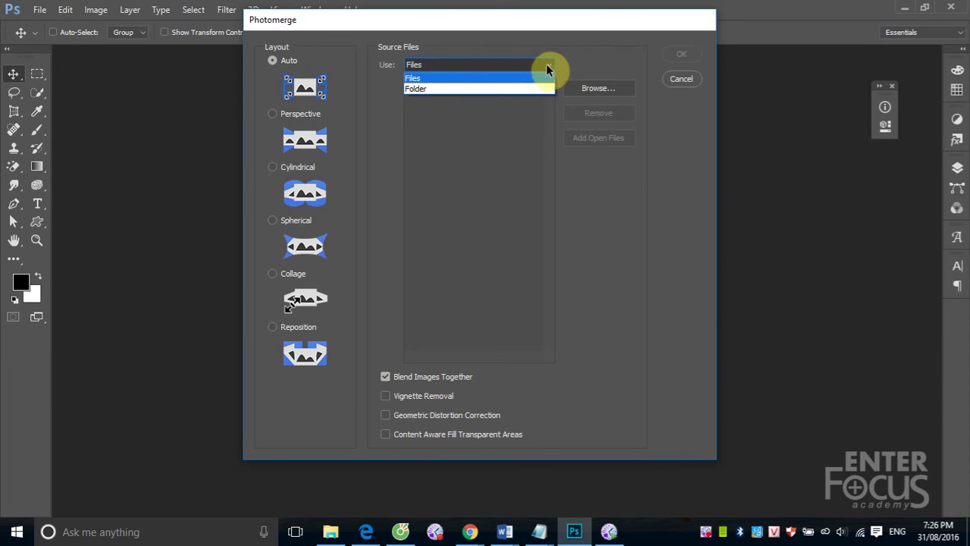
{"action": "left_click", "coordinate": [494, 78]}
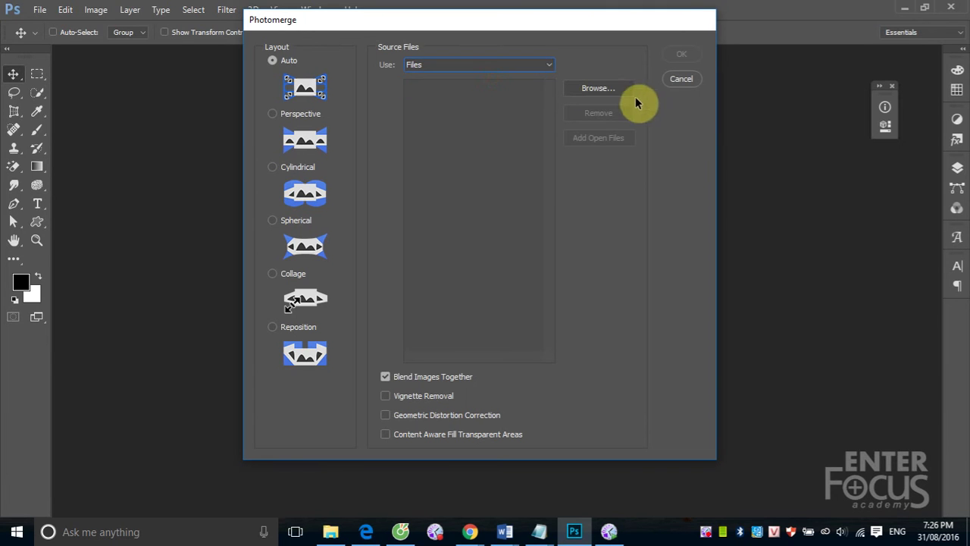
Step: Browse and add photo1.jpg, photo2.jpg and photo3.jpg as the Photomerge sources
{"action": "left_click", "coordinate": [599, 88]}
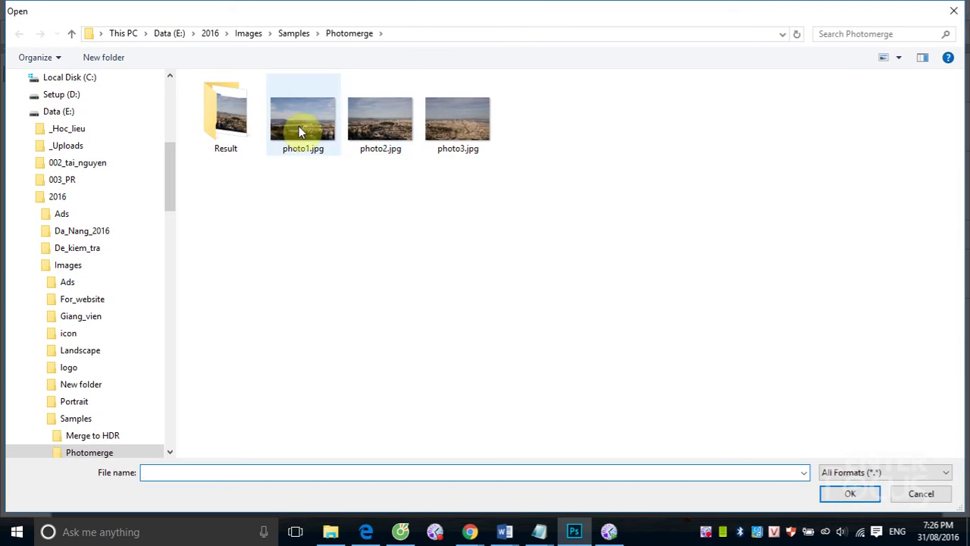
{"action": "left_click_drag", "start_coordinate": [277, 174], "coordinate": [520, 115]}
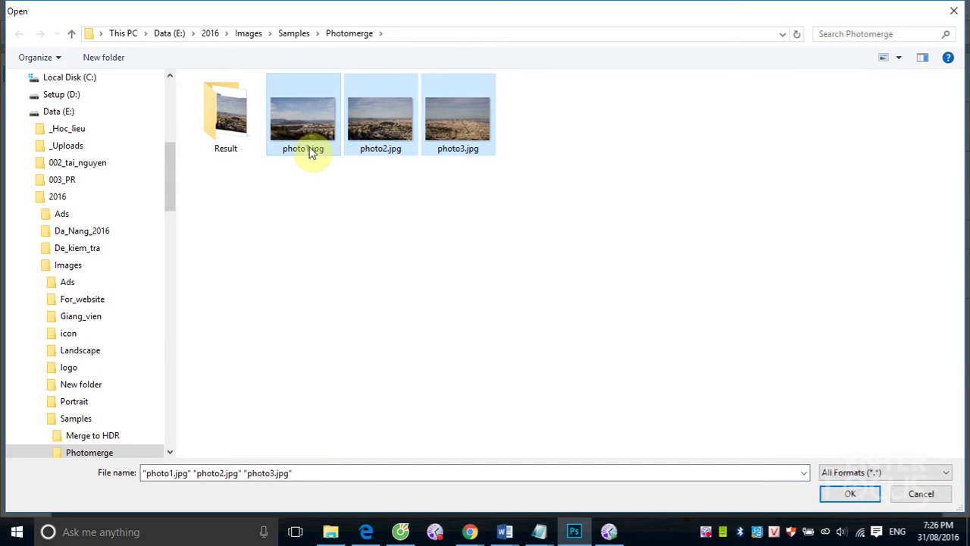
{"action": "left_click", "coordinate": [848, 493]}
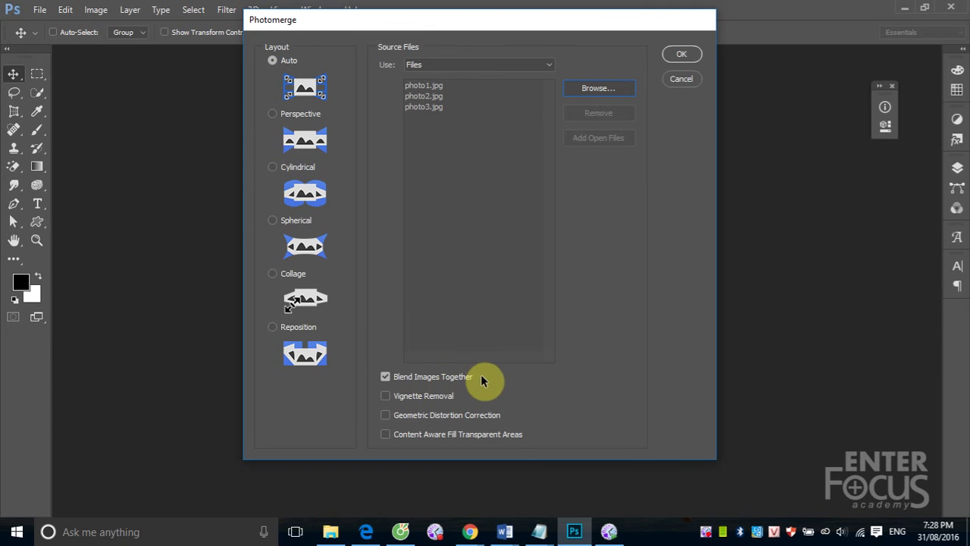
Step: Merge the photos into Untitled_Panorama1, check its layers, then collapse the Layers panel
{"action": "left_click", "coordinate": [675, 58]}
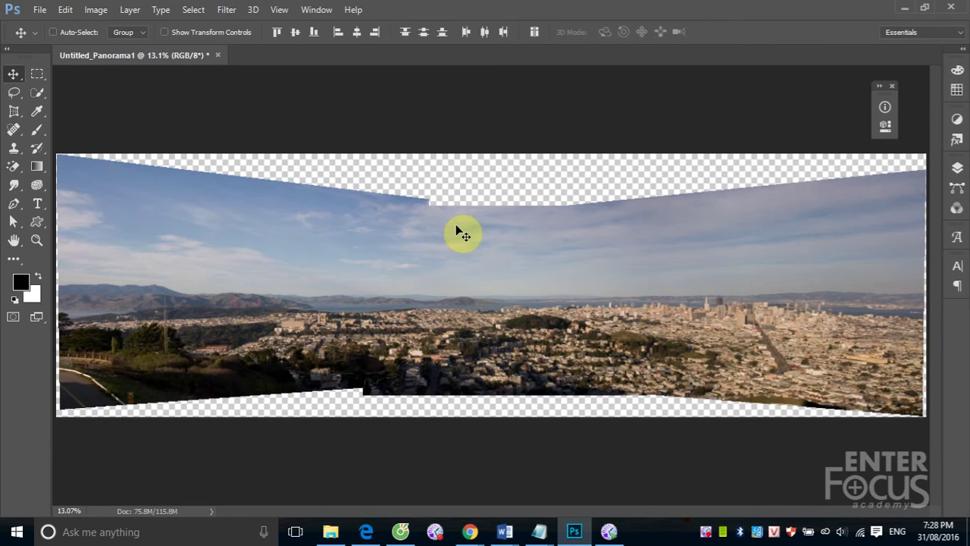
{"action": "left_click", "coordinate": [957, 169]}
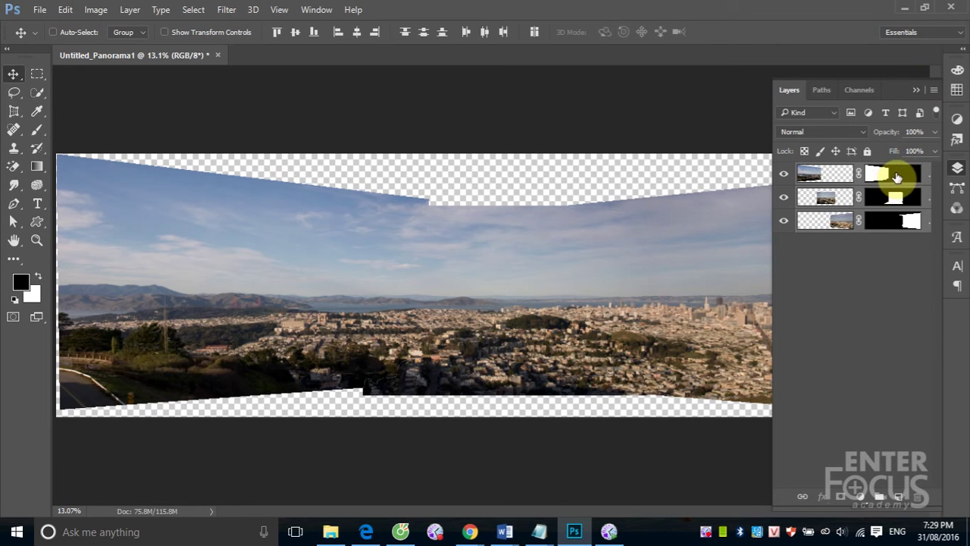
{"action": "left_click", "coordinate": [914, 90]}
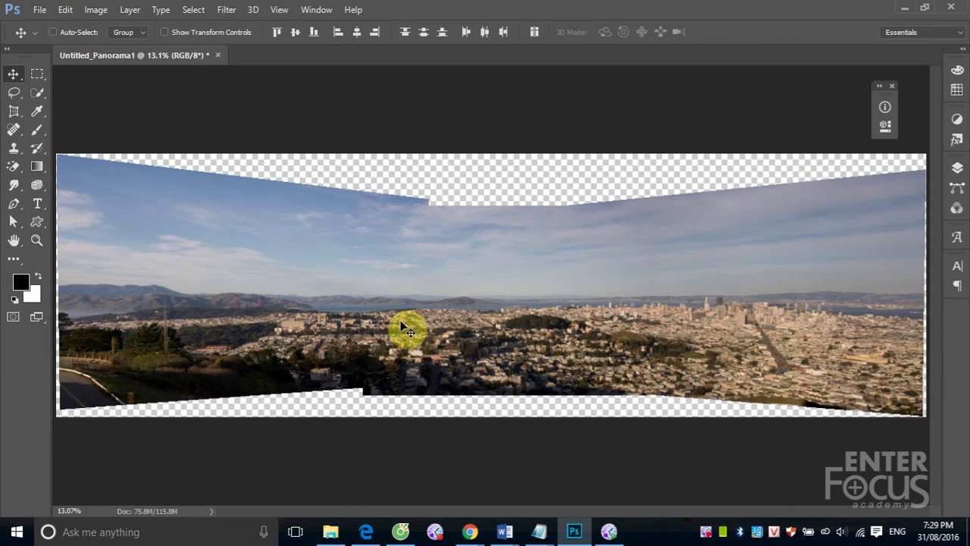
Step: Close the panorama without saving and start a new Photomerge
{"action": "left_click", "coordinate": [218, 55]}
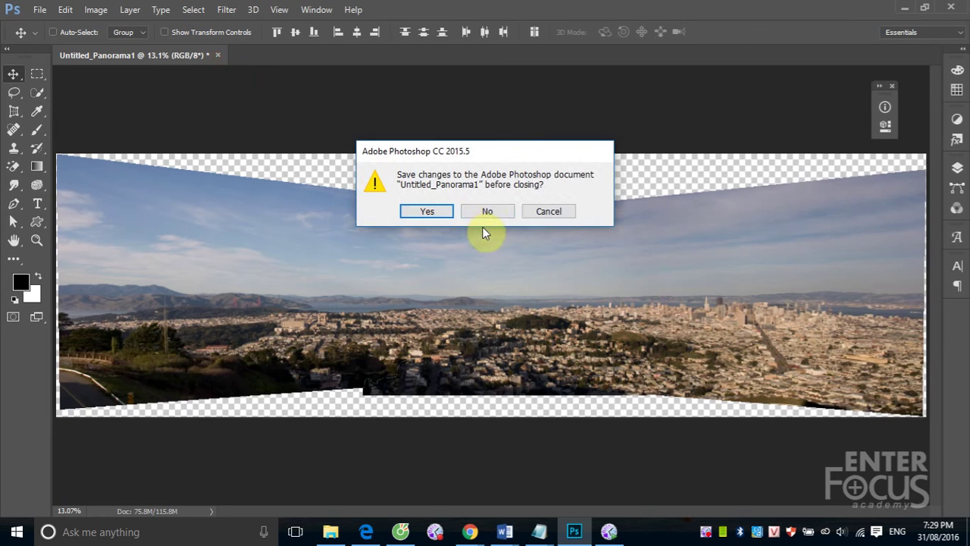
{"action": "left_click", "coordinate": [487, 211]}
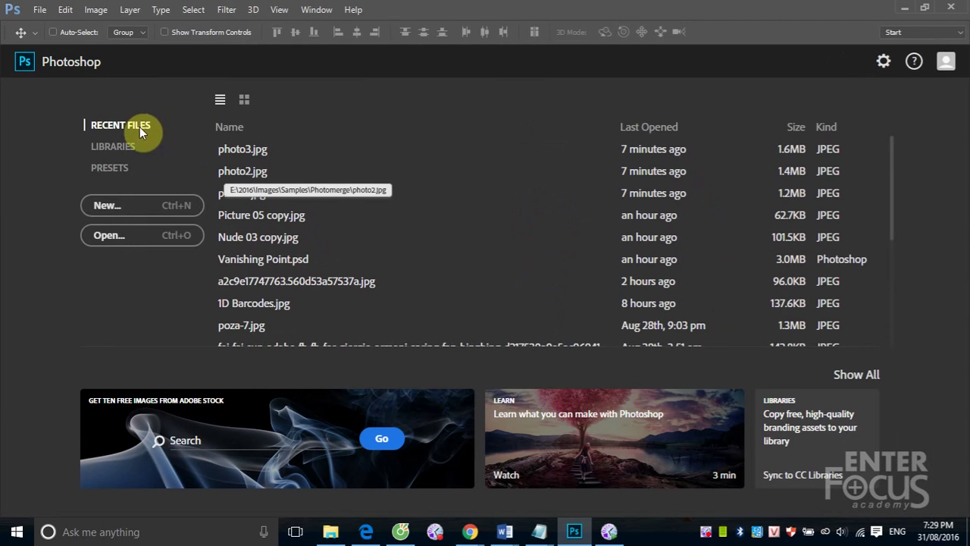
{"action": "left_click", "coordinate": [38, 10]}
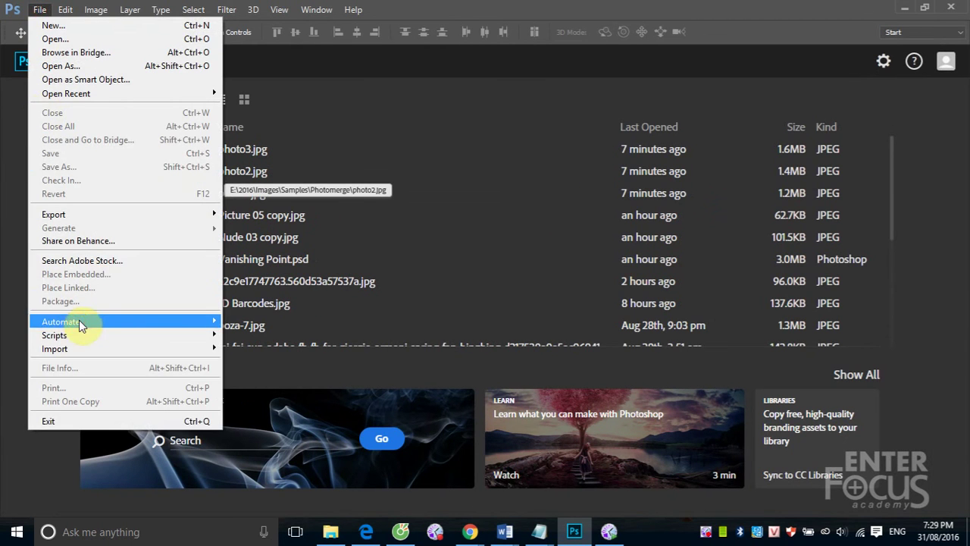
{"action": "mouse_move", "coordinate": [61, 321]}
{"action": "left_click", "coordinate": [261, 461]}
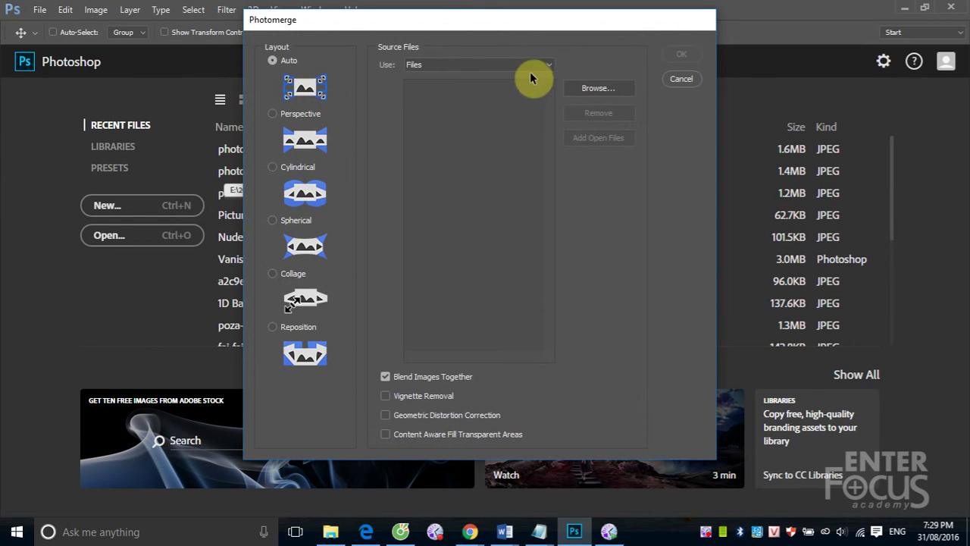
Step: Merge photo1–photo3.jpg again with Vignette Removal enabled
{"action": "left_click", "coordinate": [590, 88]}
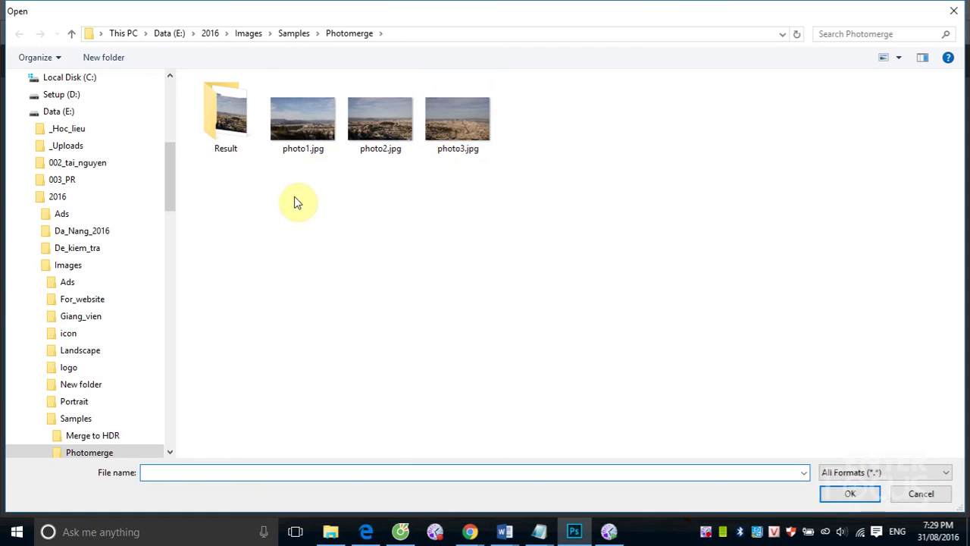
{"action": "left_click_drag", "start_coordinate": [288, 188], "coordinate": [510, 109]}
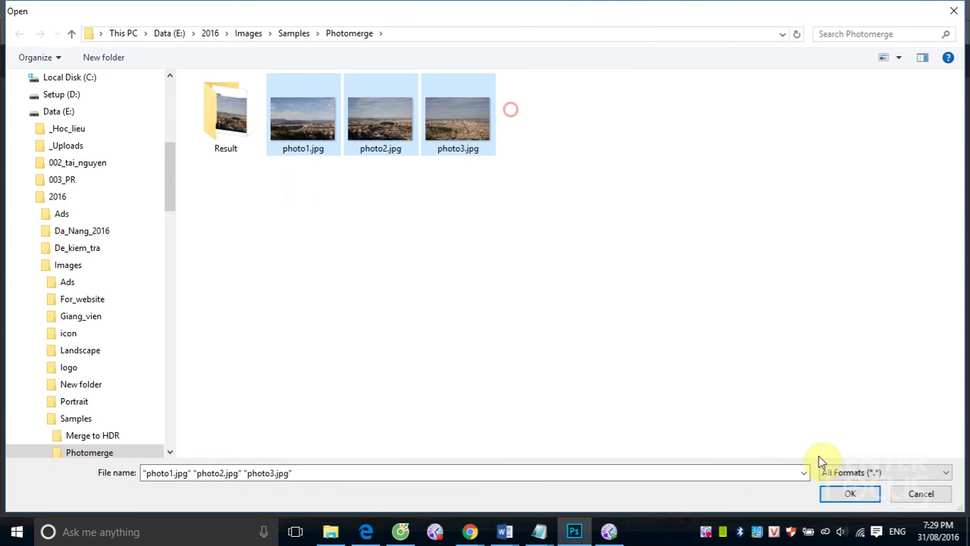
{"action": "left_click", "coordinate": [850, 493]}
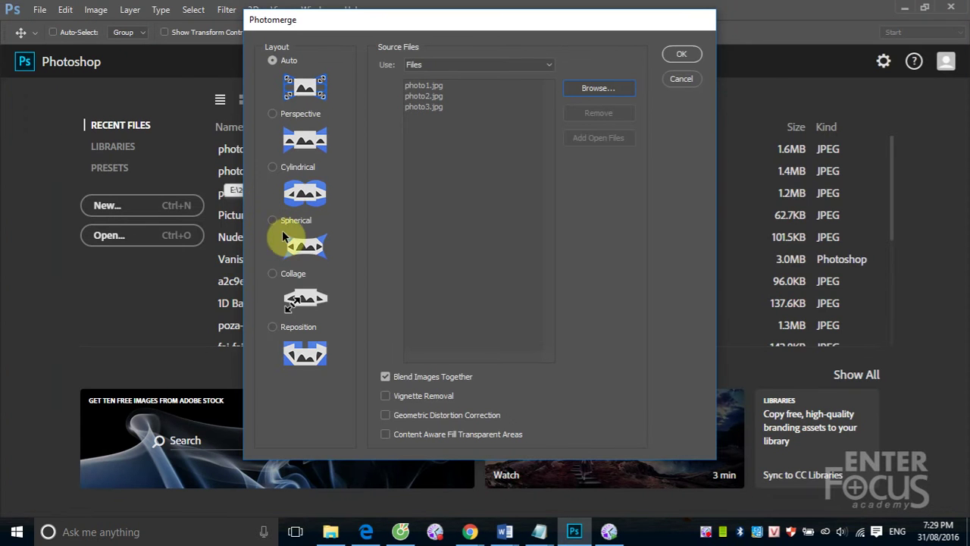
{"action": "left_click", "coordinate": [386, 395]}
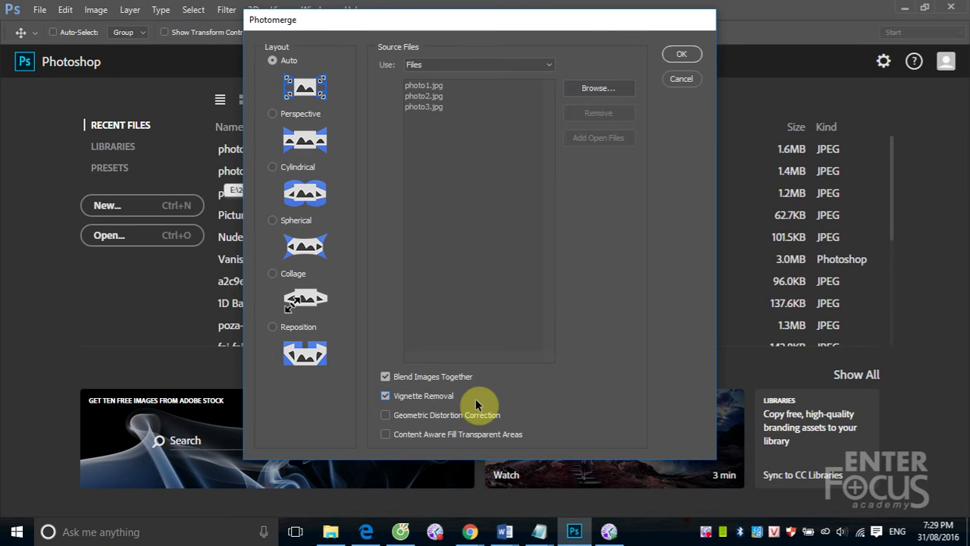
{"action": "left_click", "coordinate": [679, 56]}
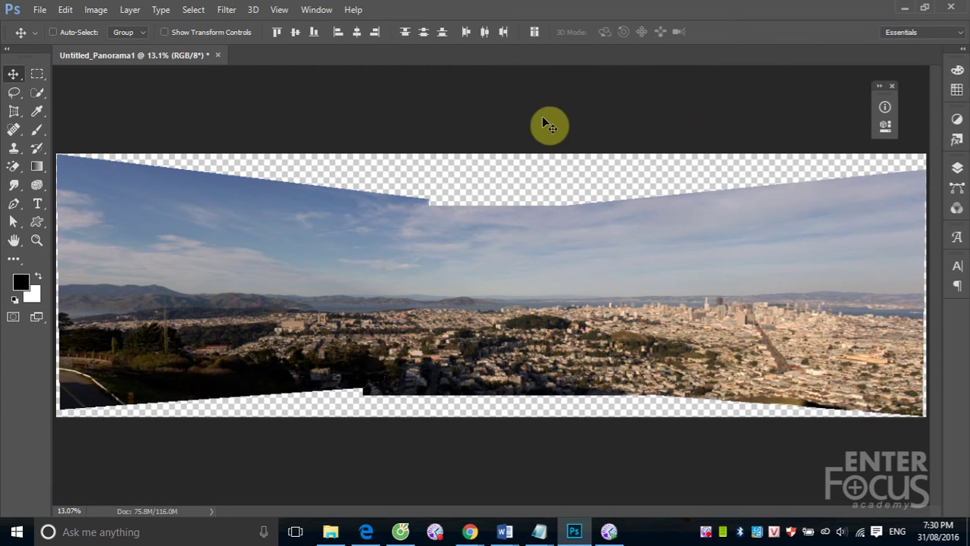
Step: Expand the Layers panel to show the three photo layers and their blending masks
{"action": "left_click", "coordinate": [958, 170]}
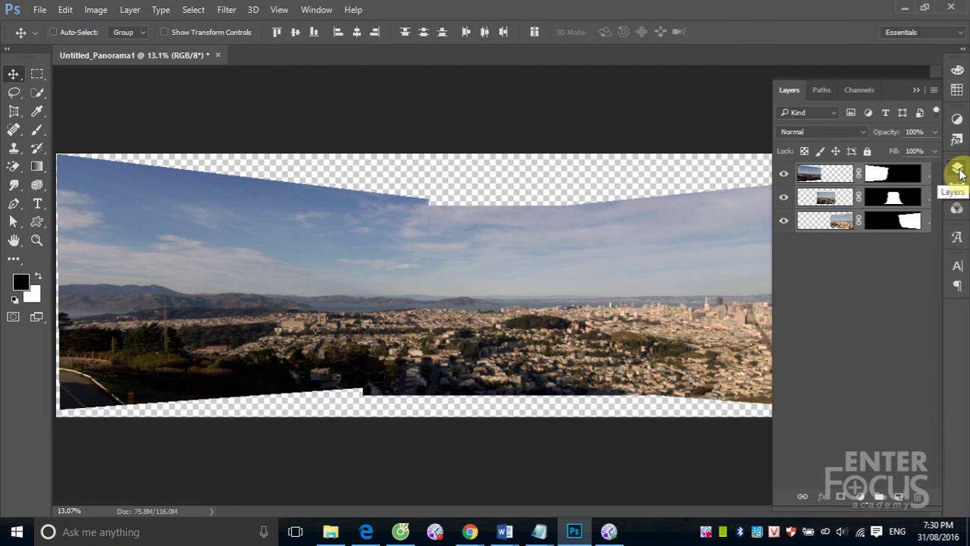
{"action": "left_click", "coordinate": [917, 90]}
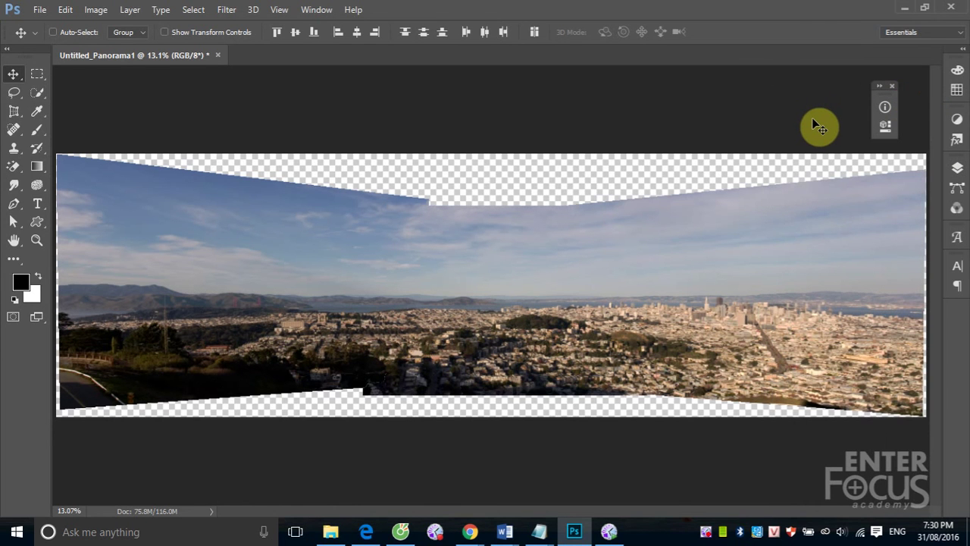
{"action": "left_click", "coordinate": [957, 168]}
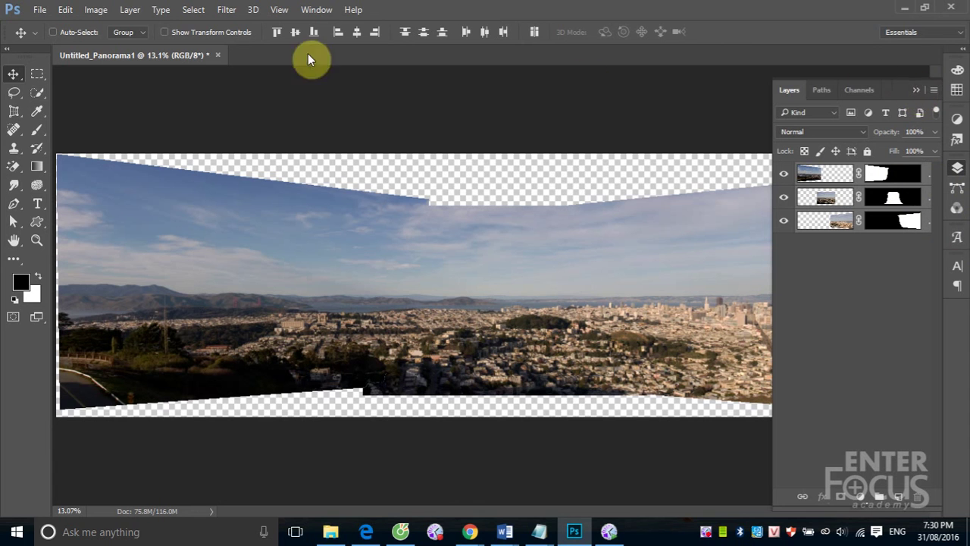
Step: Close the panorama without saving and start another Photomerge
{"action": "left_click", "coordinate": [219, 54]}
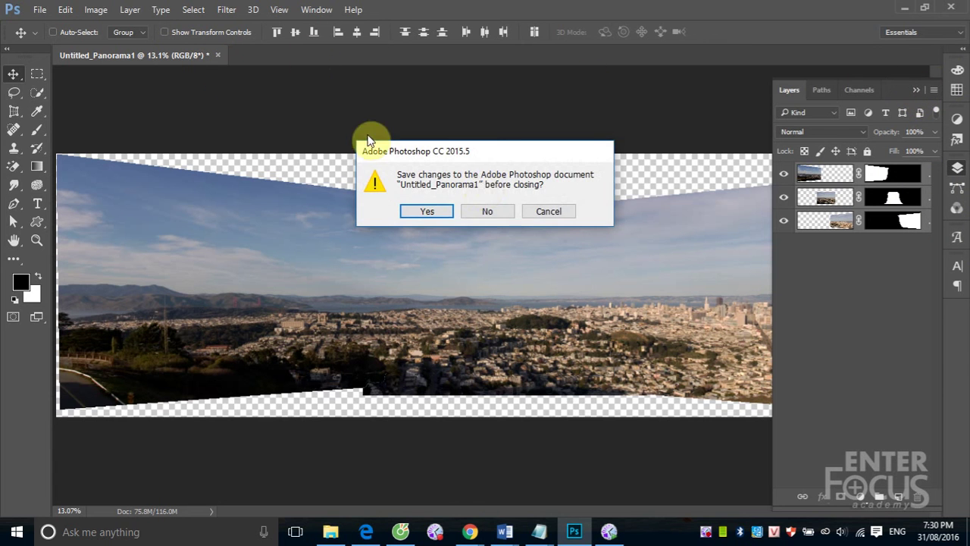
{"action": "left_click", "coordinate": [482, 210]}
{"action": "left_click", "coordinate": [39, 9]}
{"action": "mouse_move", "coordinate": [60, 321]}
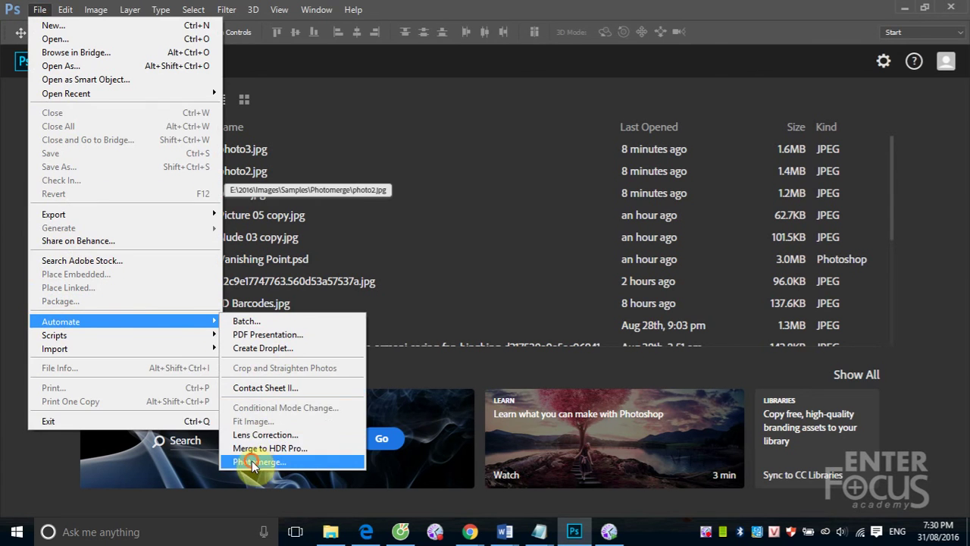
{"action": "left_click", "coordinate": [250, 461]}
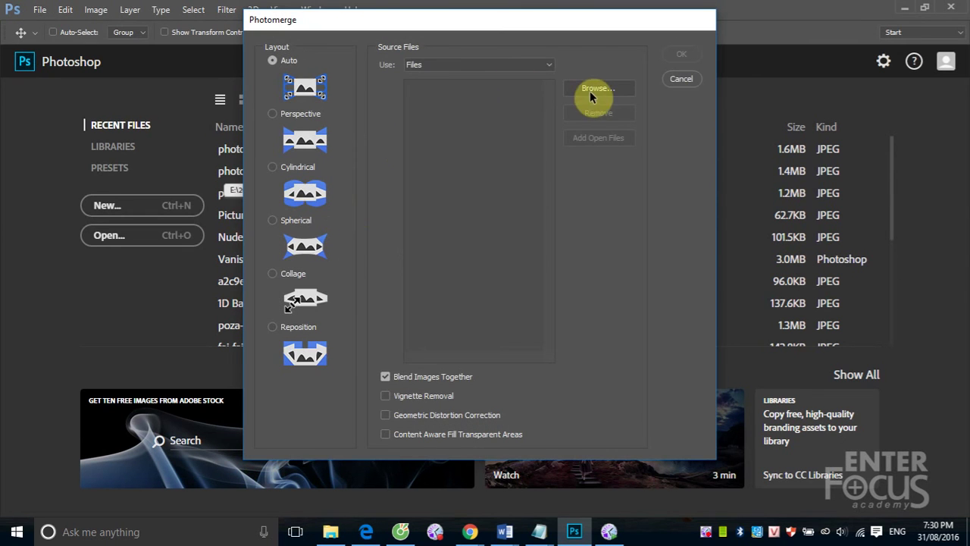
Step: Merge photo1–photo3.jpg with Vignette Removal and Geometric Distortion Correction enabled
{"action": "left_click", "coordinate": [584, 96]}
{"action": "left_click_drag", "start_coordinate": [283, 174], "coordinate": [515, 106]}
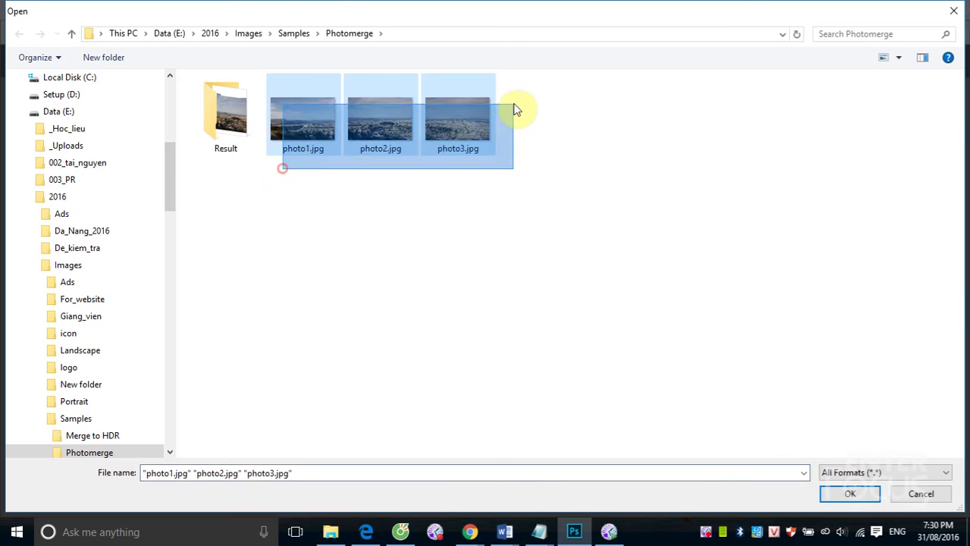
{"action": "left_click", "coordinate": [853, 493]}
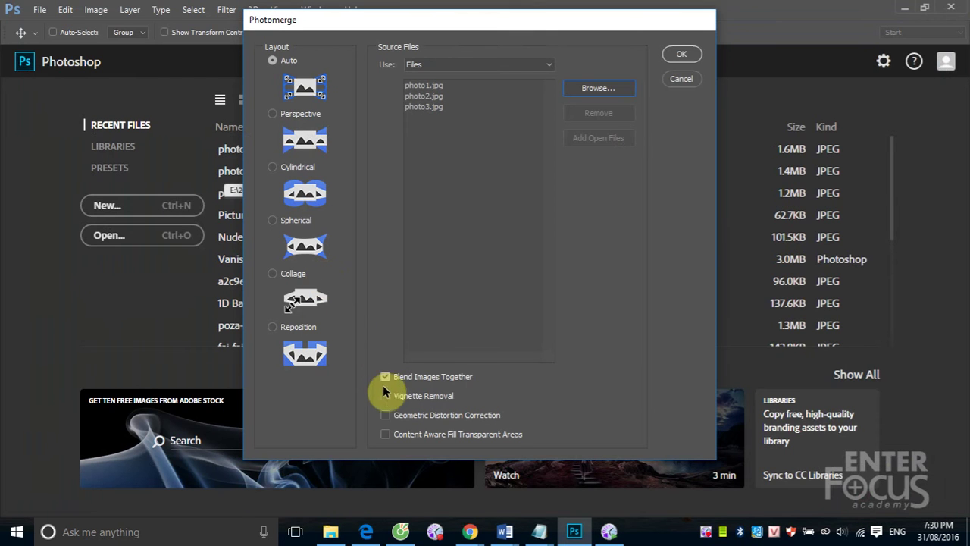
{"action": "left_click", "coordinate": [384, 396]}
{"action": "left_click", "coordinate": [385, 415]}
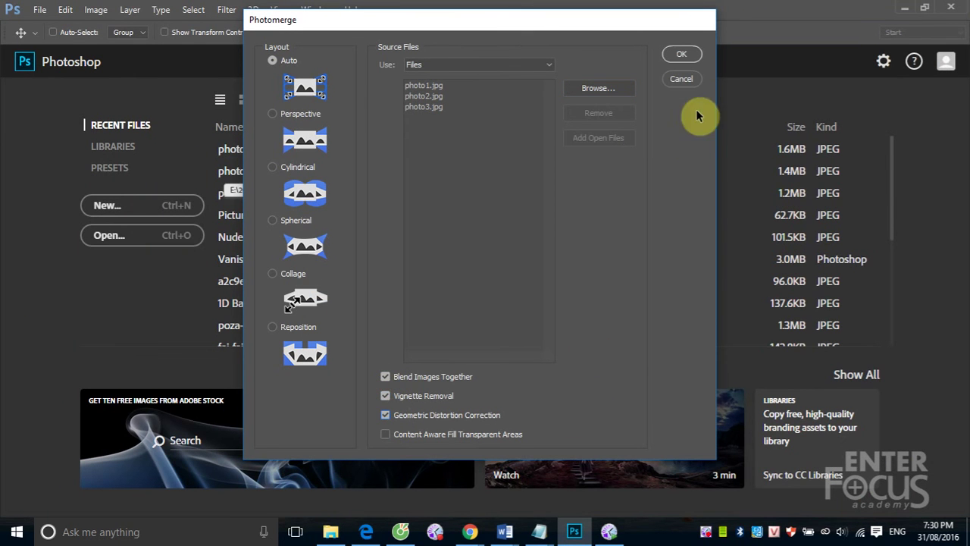
{"action": "left_click", "coordinate": [693, 58]}
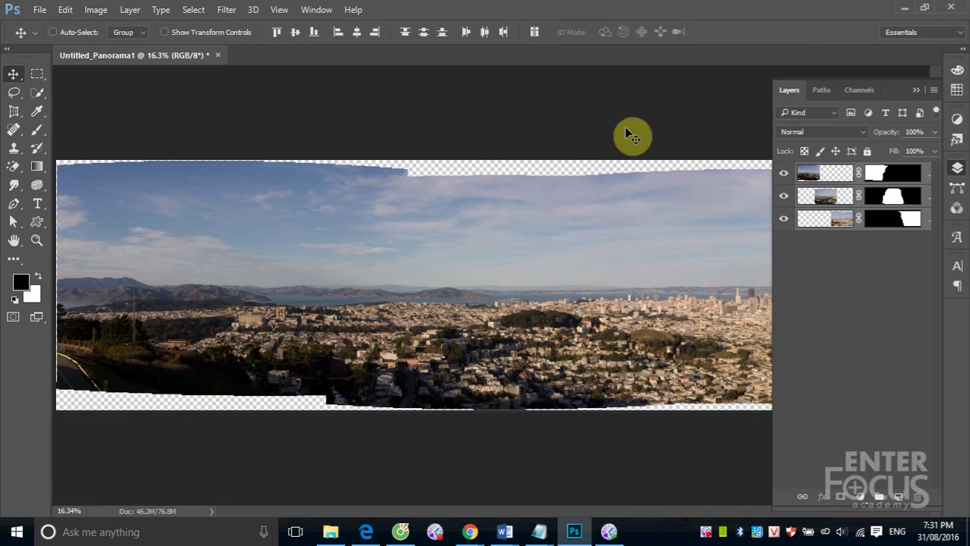
Step: Collapse the Layers panel to view the distortion-corrected panorama at full width
{"action": "left_click", "coordinate": [915, 91]}
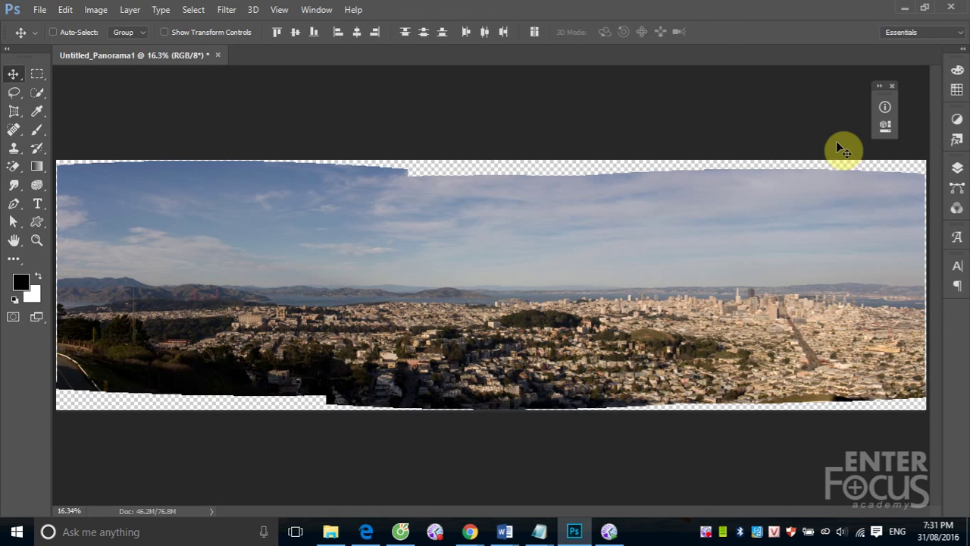
Step: Close the corrected panorama without saving and relaunch Photomerge
{"action": "left_click", "coordinate": [218, 55]}
{"action": "left_click", "coordinate": [473, 210]}
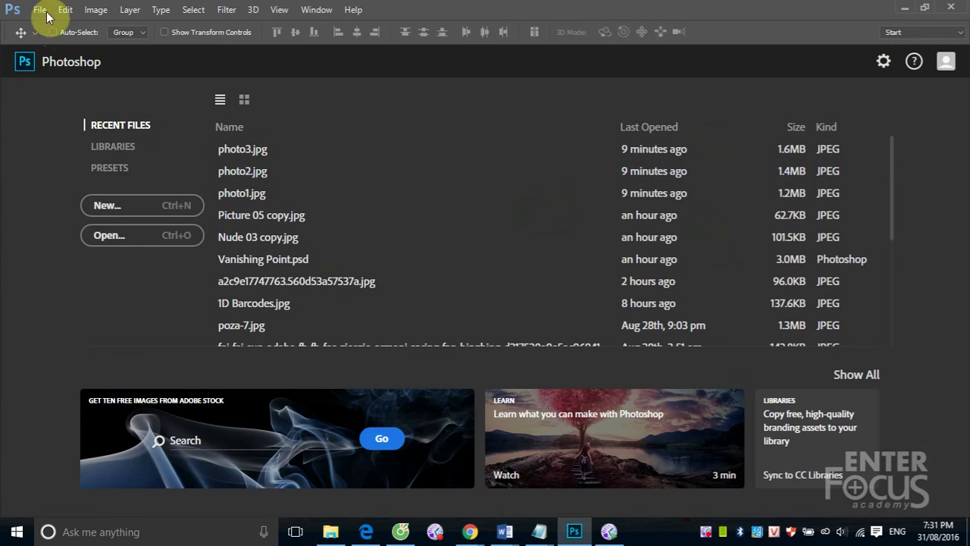
{"action": "left_click", "coordinate": [38, 10]}
{"action": "mouse_move", "coordinate": [61, 321]}
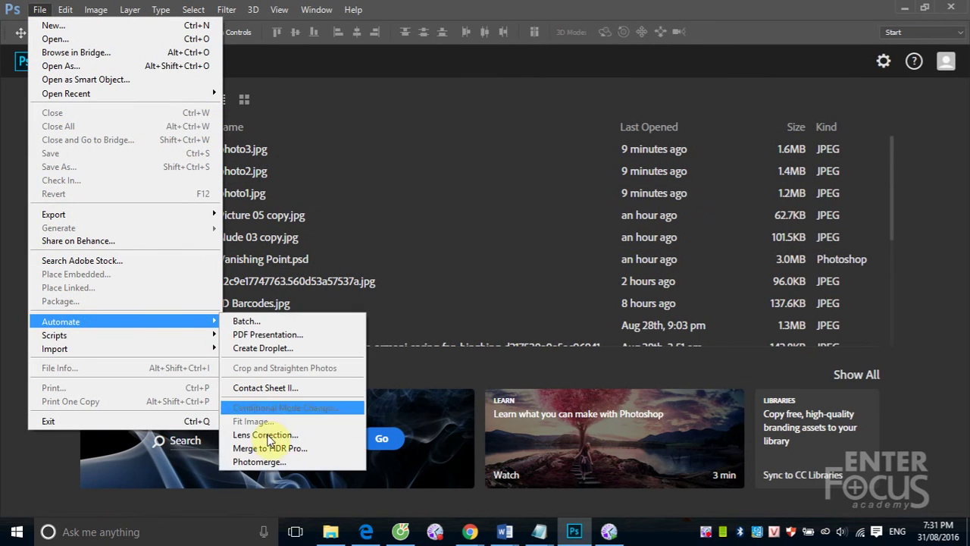
{"action": "left_click", "coordinate": [256, 462]}
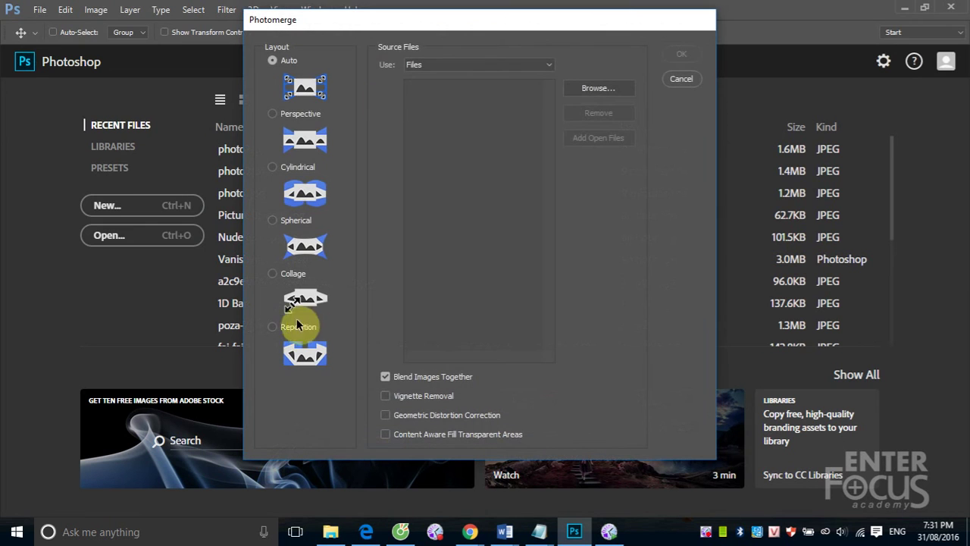
Step: Merge photo1–photo3.jpg with Content Aware Fill, Geometric Distortion Correction and Vignette Removal
{"action": "left_click", "coordinate": [595, 88]}
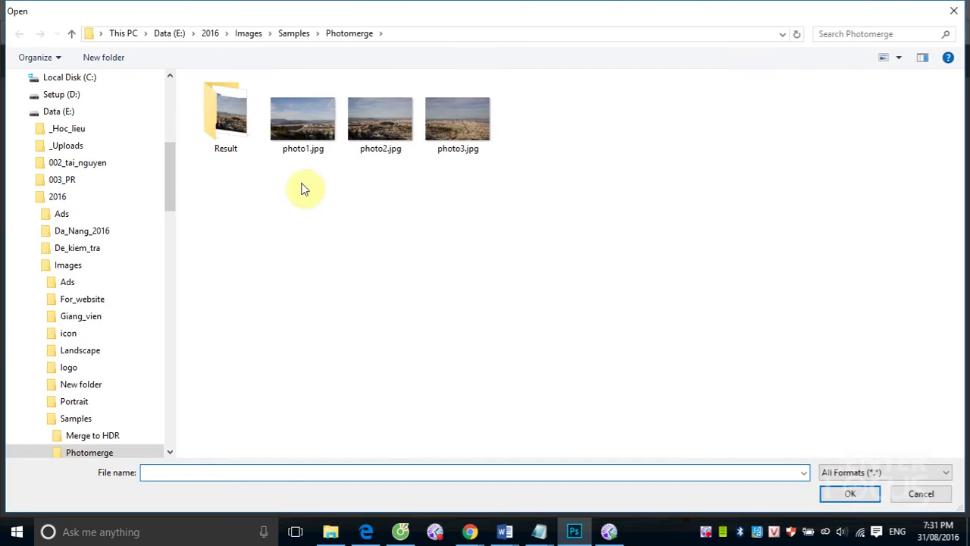
{"action": "left_click_drag", "start_coordinate": [299, 180], "coordinate": [526, 124]}
{"action": "left_click", "coordinate": [875, 497]}
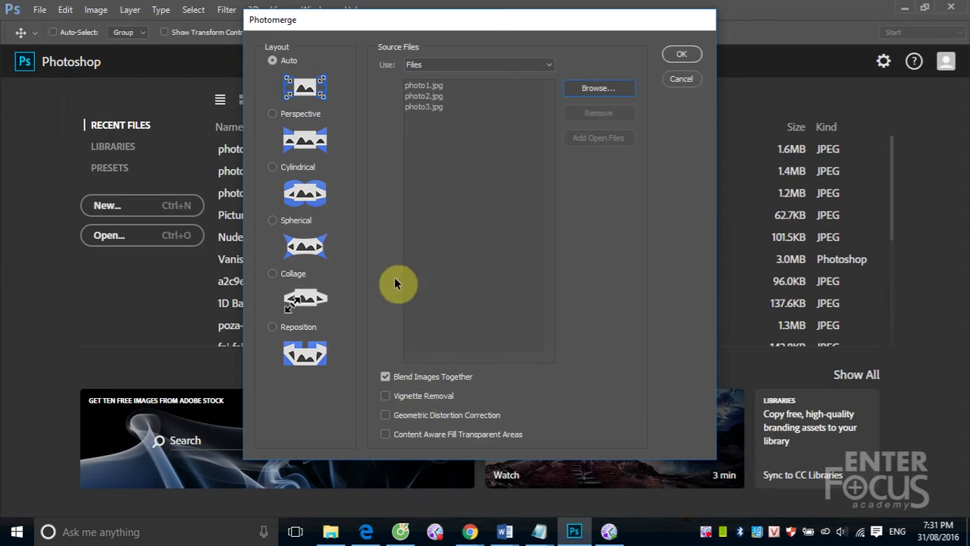
{"action": "left_click", "coordinate": [385, 433]}
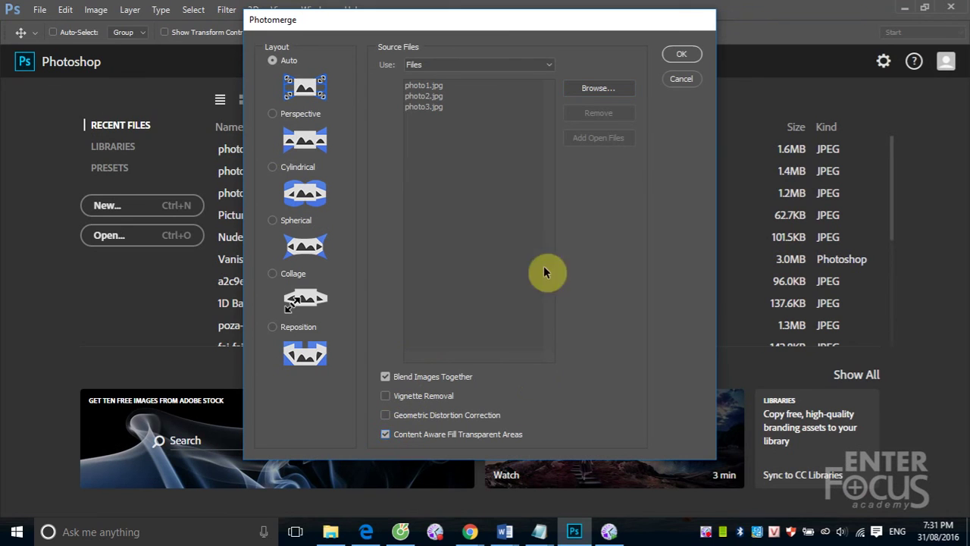
{"action": "left_click", "coordinate": [386, 415]}
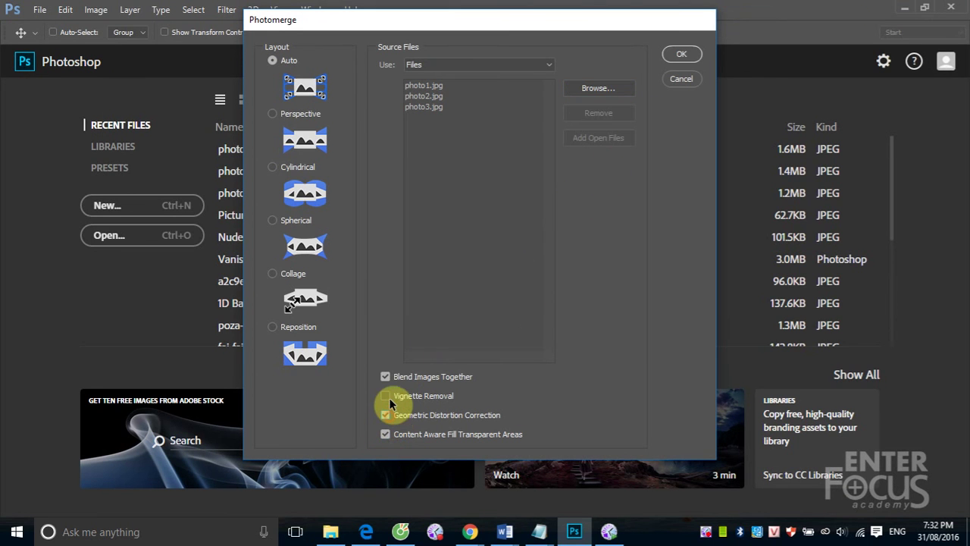
{"action": "left_click", "coordinate": [385, 396]}
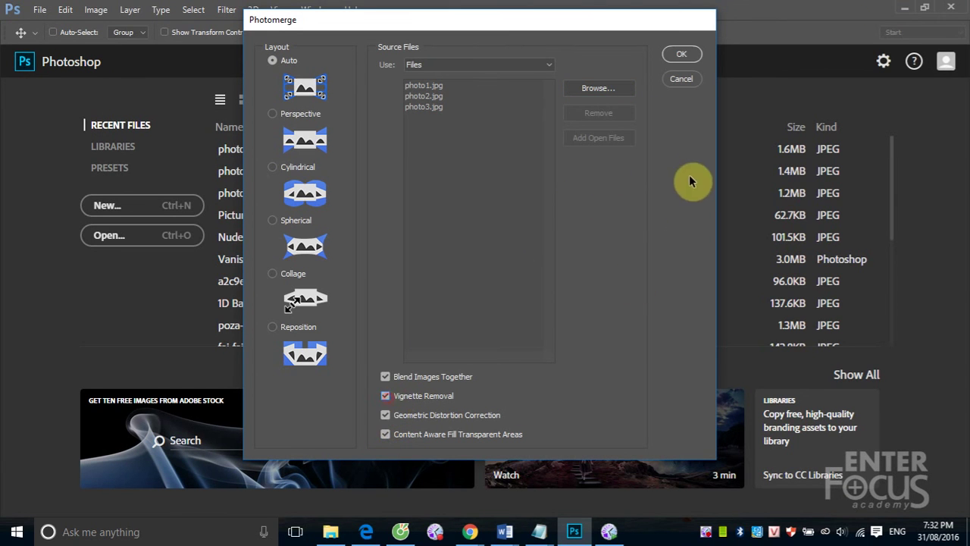
{"action": "left_click", "coordinate": [681, 53]}
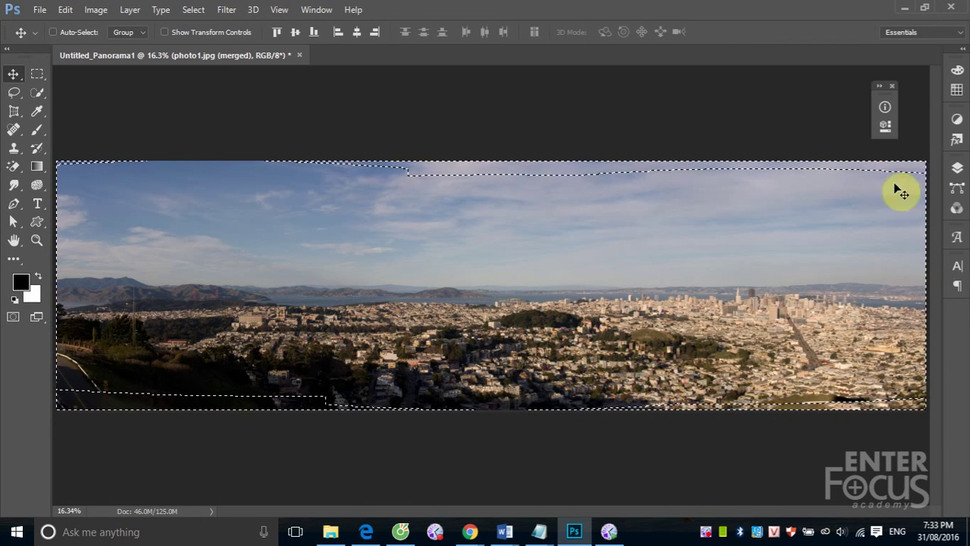
{"action": "left_click", "coordinate": [65, 9]}
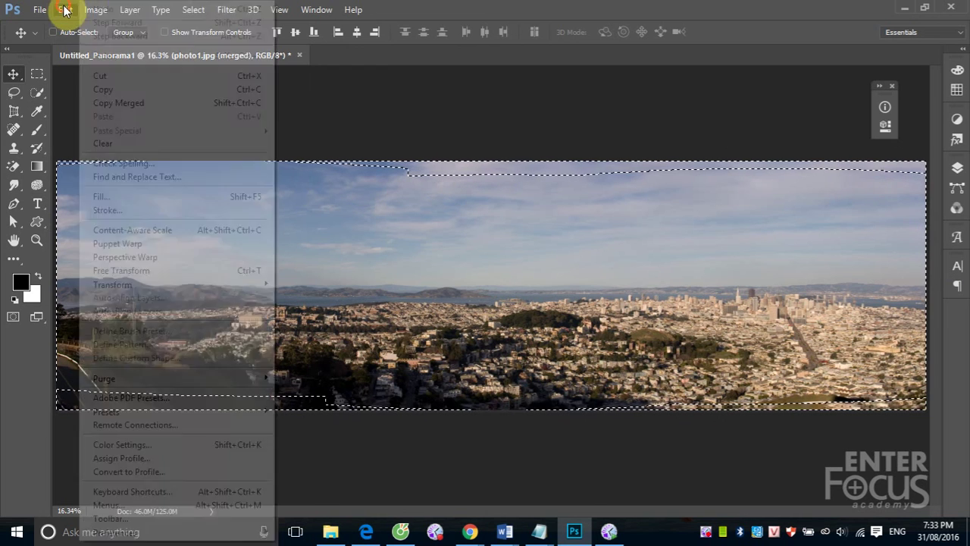
{"action": "left_click", "coordinate": [121, 197]}
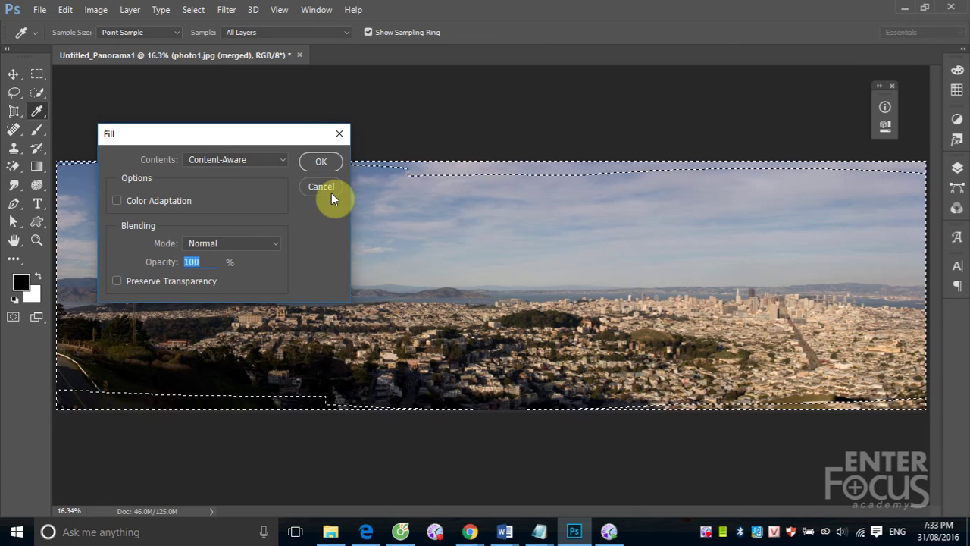
{"action": "left_click", "coordinate": [338, 189]}
{"action": "key", "text": "v"}
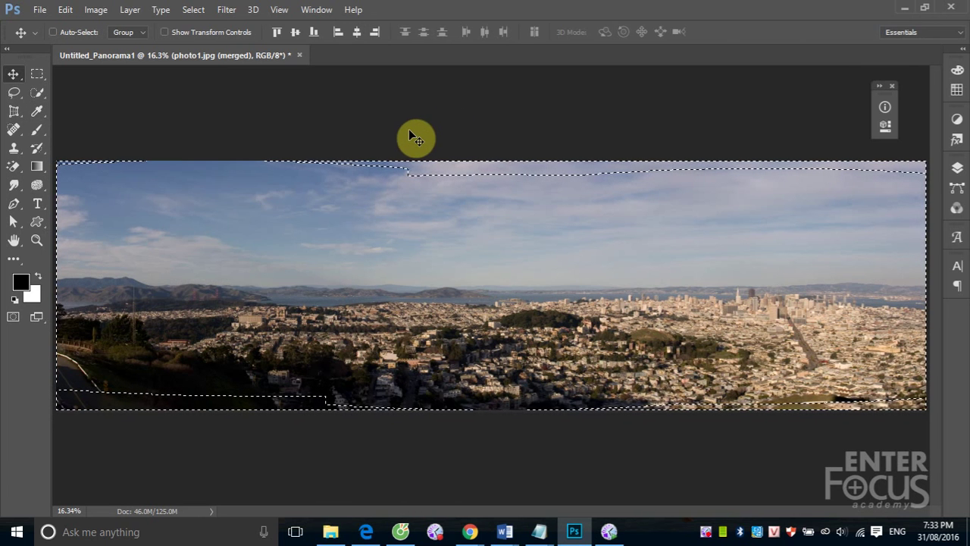
Step: Deselect with Ctrl+D so the edge-filled panorama shows without a selection
{"action": "key", "text": "ctrl+d"}
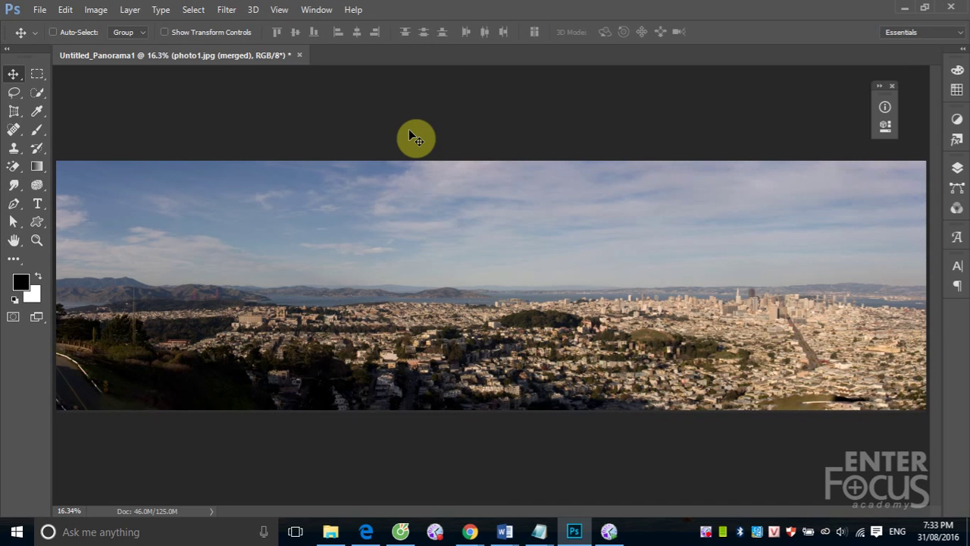